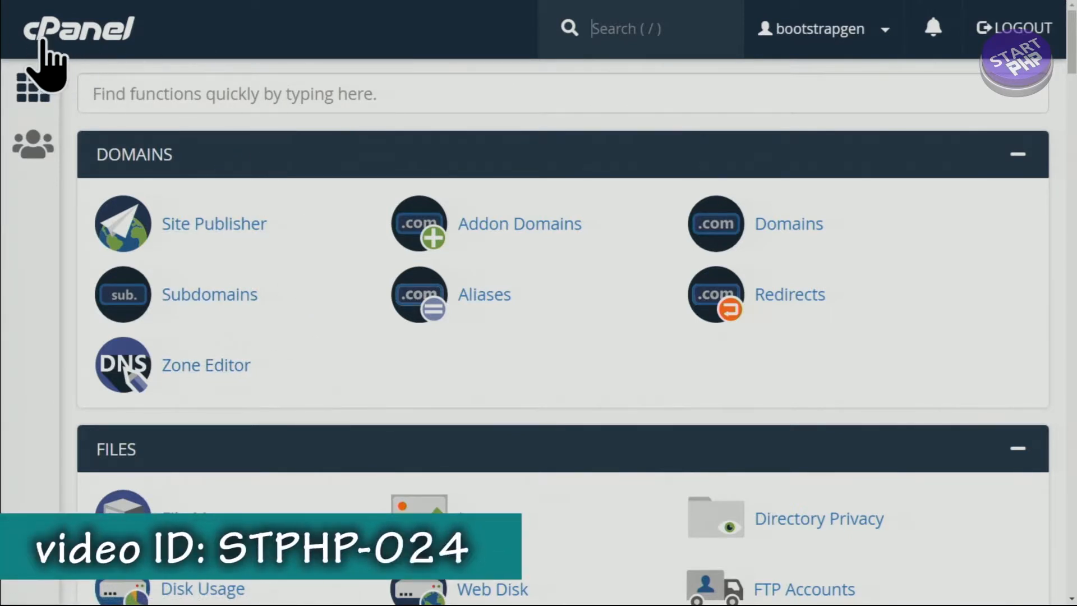
# - Search the cPanel functions for "file" and open File Manager
pyautogui.click(245, 88)
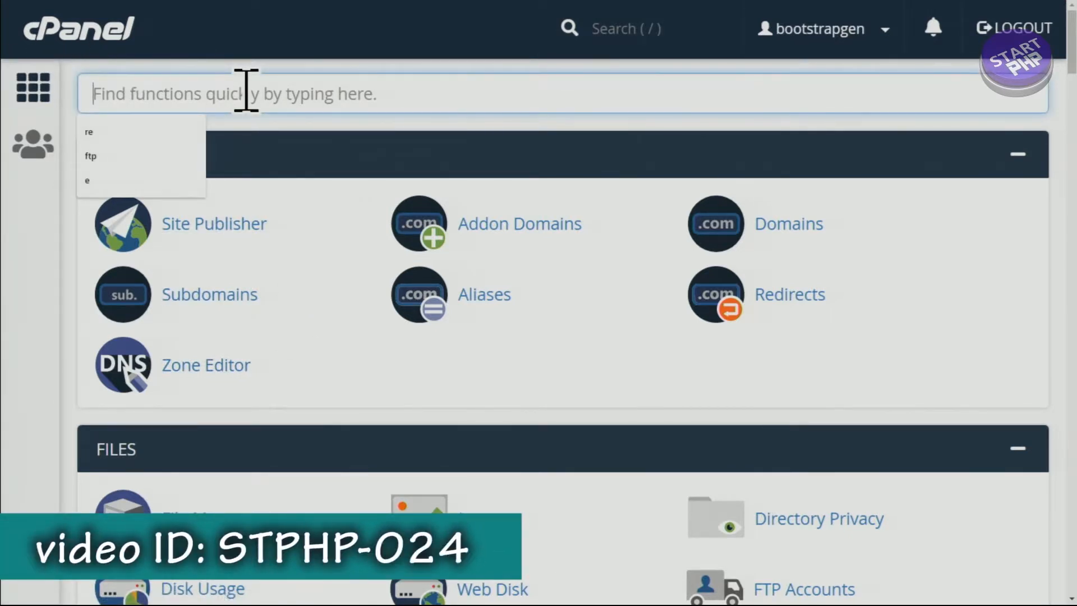
pyautogui.write('file')
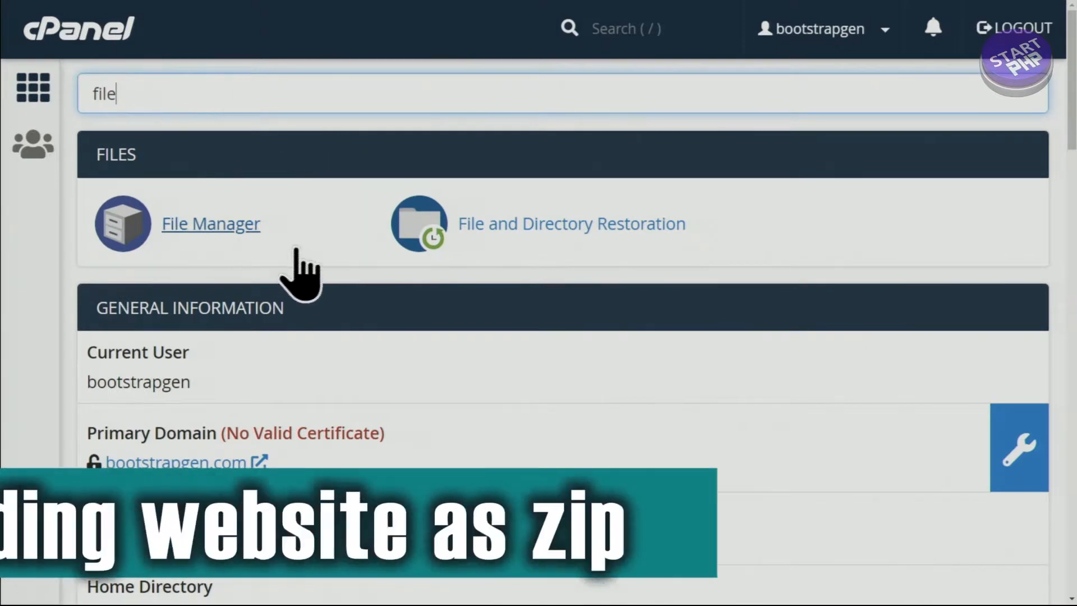
pyautogui.click(239, 225)
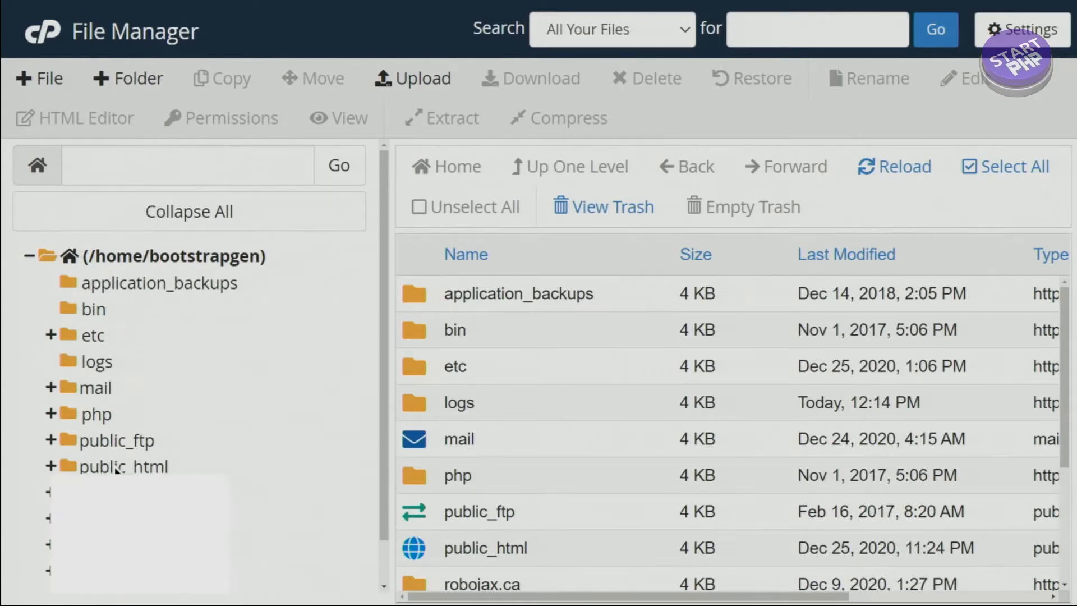
# - Open the public_html folder and check the contents of its startphp.com site folder, then return to public_html
pyautogui.click(115, 468)
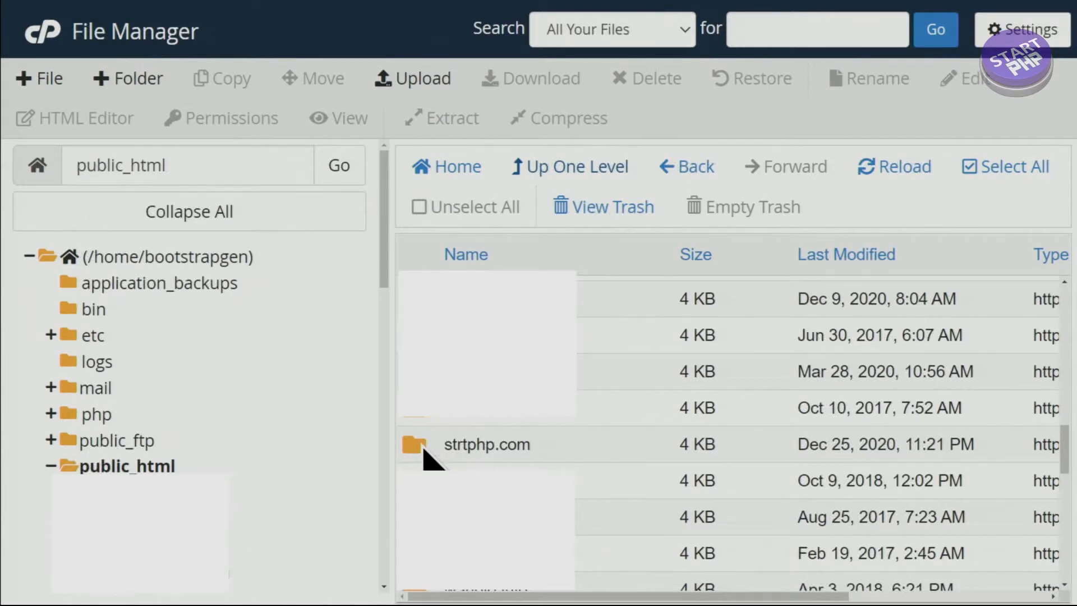
pyautogui.doubleClick(423, 448)
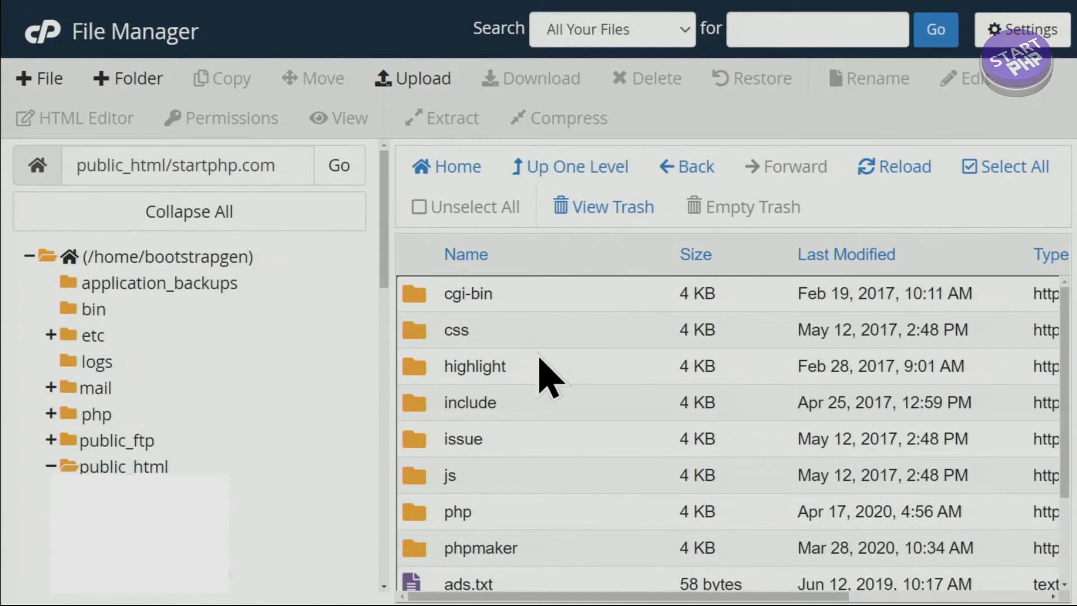
pyautogui.click(557, 166)
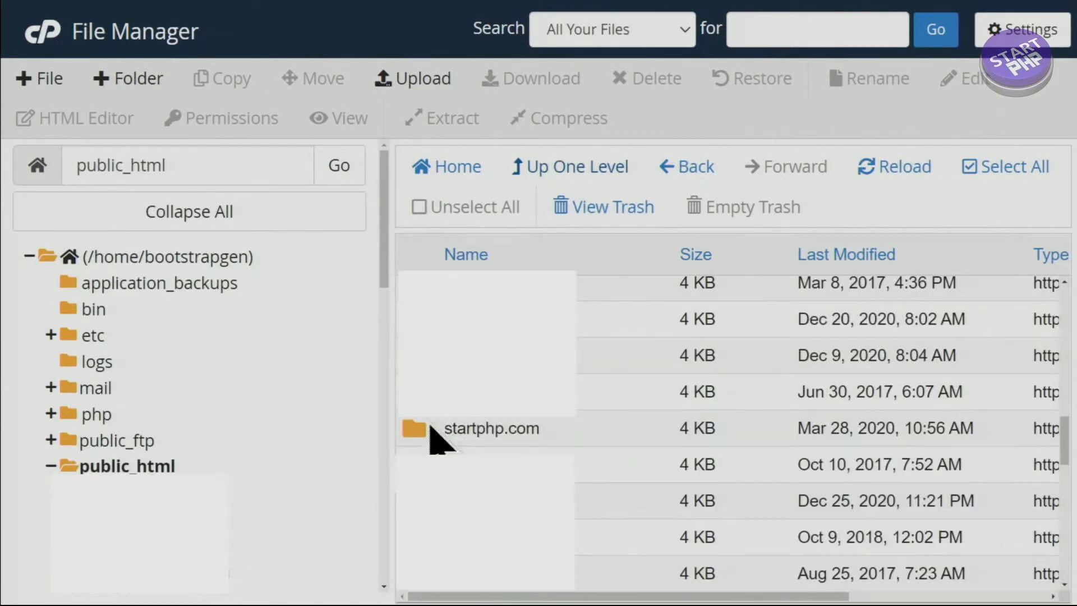
# - Compress the startphp.com folder into a Zip Archive named /public_html/startphp-2.com.zip
pyautogui.click(424, 427)
pyautogui.rightClick(424, 427)
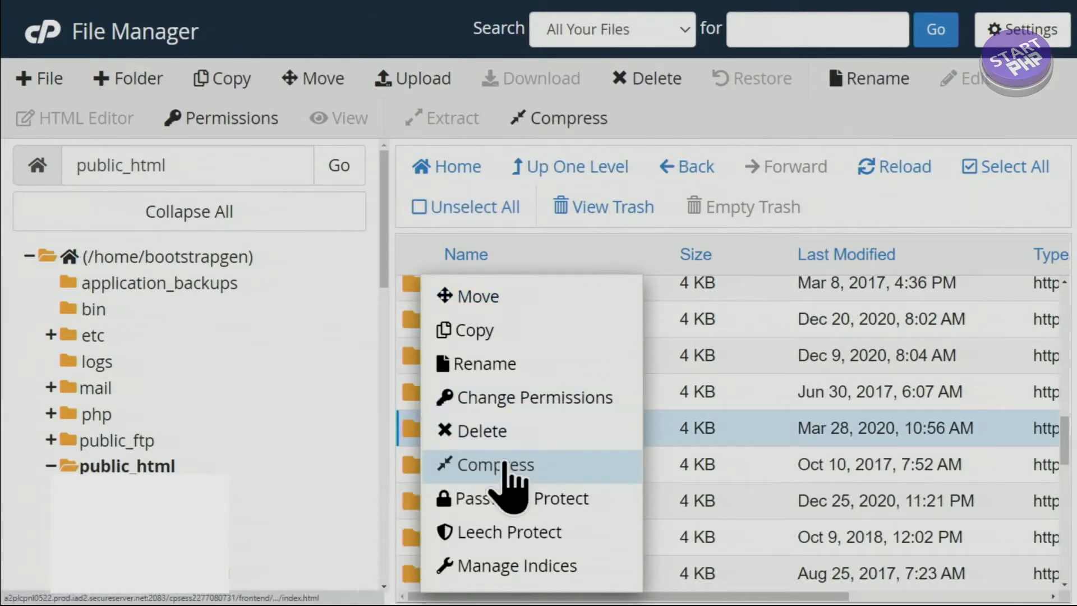
pyautogui.click(505, 466)
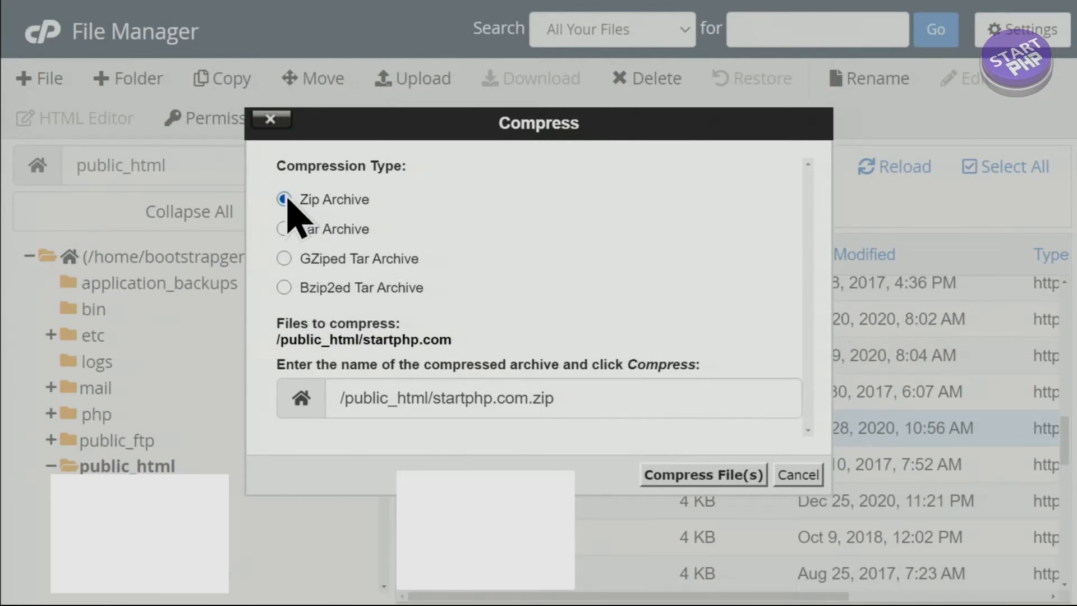
pyautogui.click(490, 400)
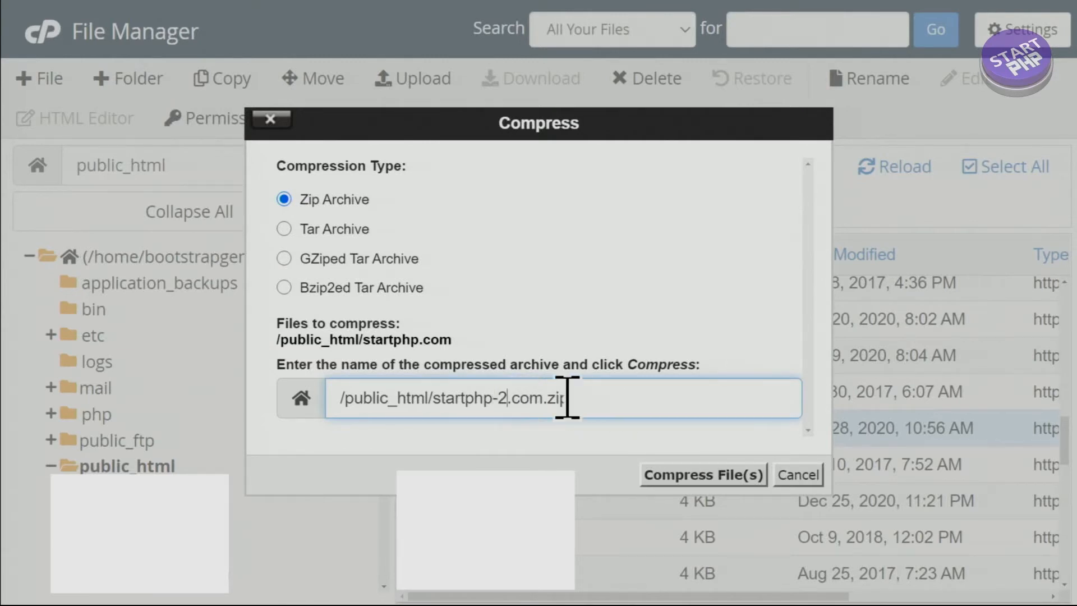
pyautogui.click(702, 475)
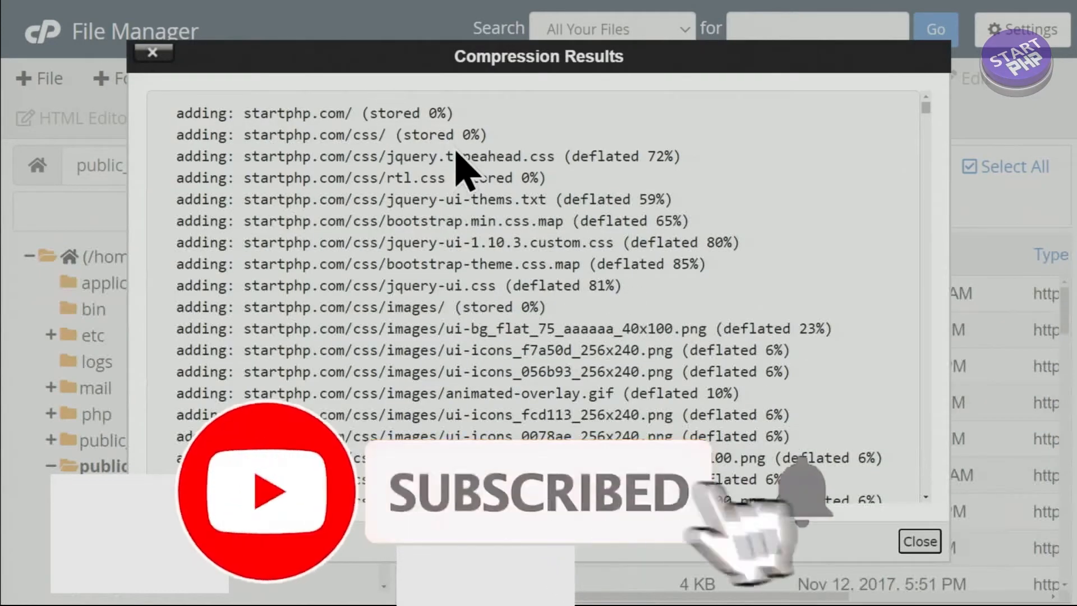
# - Review the compression results from the first to the last added file, checking the compression percentages, and close the report
pyautogui.moveTo(421, 113); pyautogui.dragTo(437, 112)
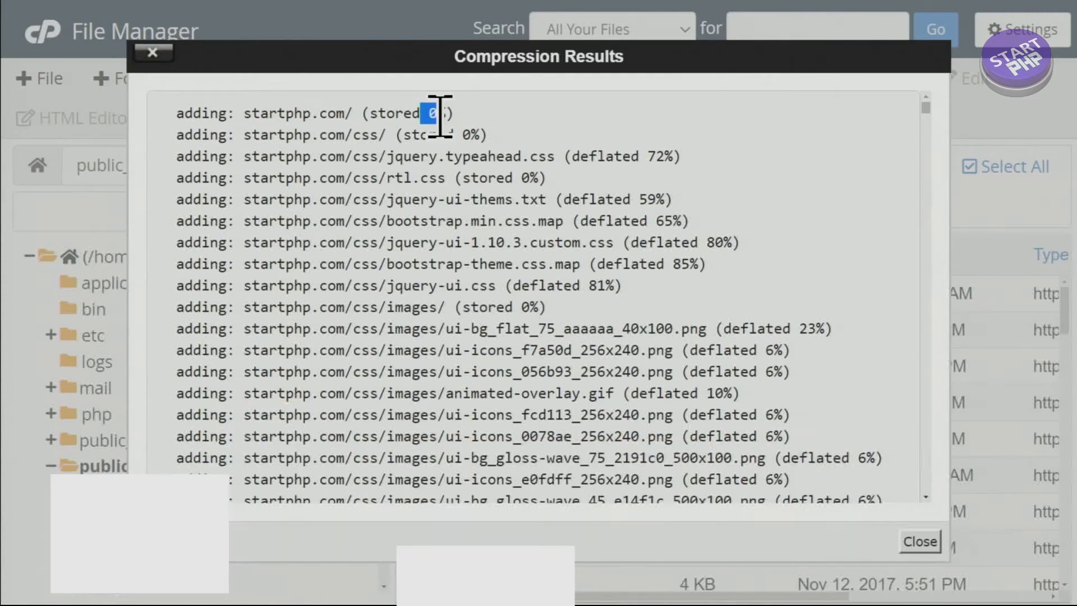
pyautogui.moveTo(640, 199); pyautogui.dragTo(665, 199)
pyautogui.moveTo(673, 264); pyautogui.dragTo(706, 264)
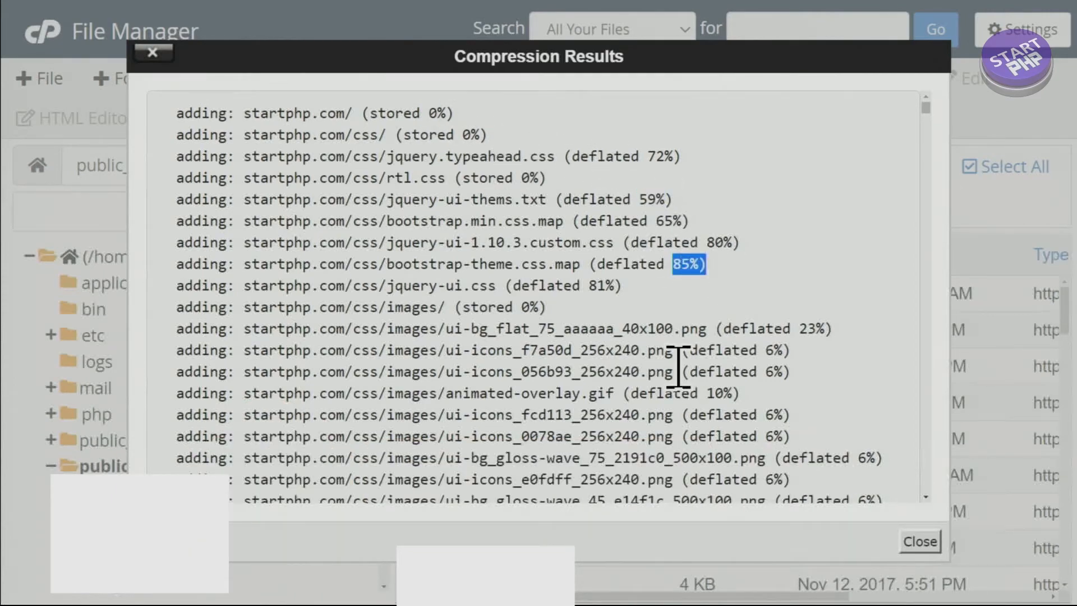
pyautogui.scroll(-3, 688, 387)
pyautogui.scroll(-5, 683, 376)
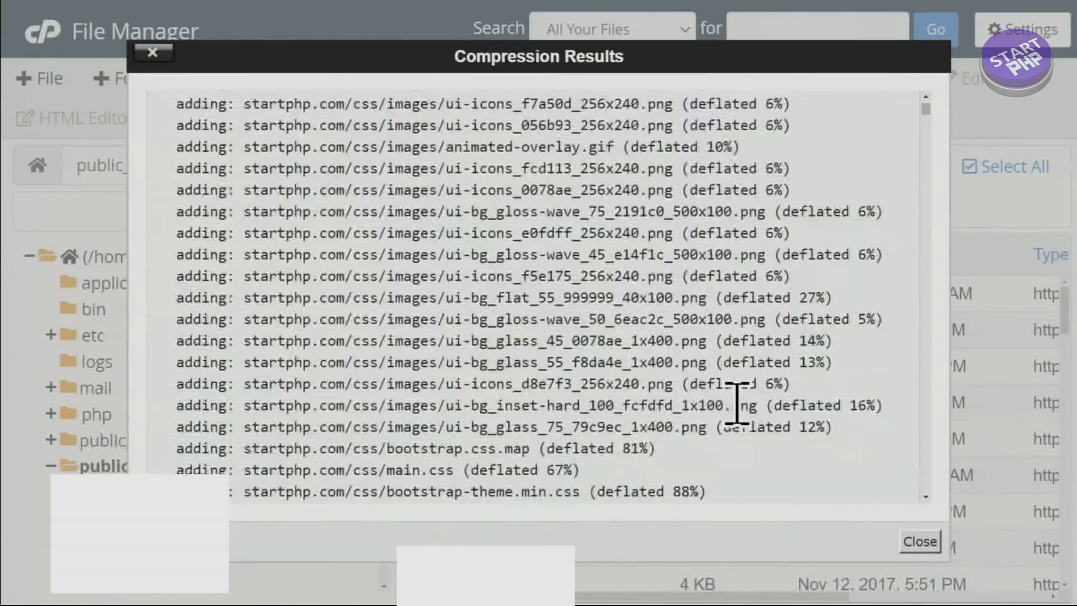
pyautogui.scroll(-3, 744, 390)
pyautogui.moveTo(571, 281); pyautogui.dragTo(646, 289)
pyautogui.moveTo(926, 110); pyautogui.dragTo(936, 496)
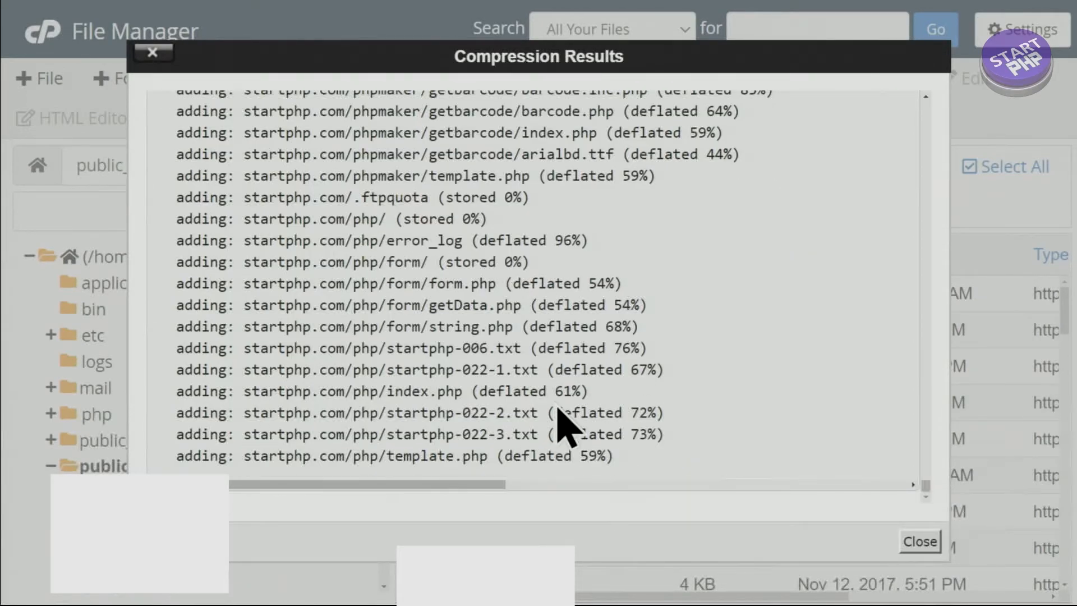
pyautogui.click(922, 542)
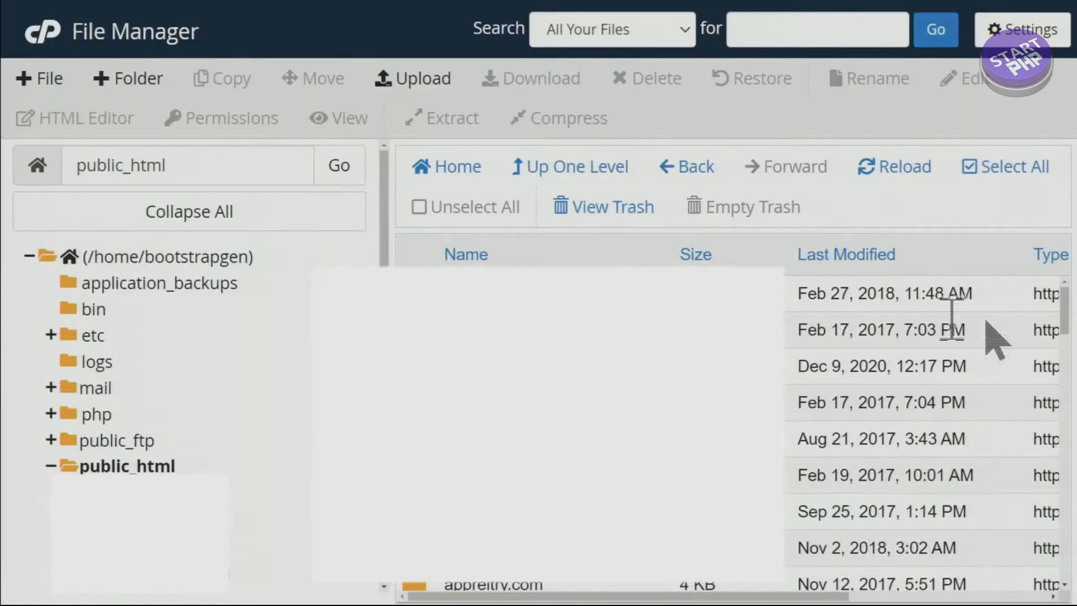
# - Download startphp-2.com.zip from public_html and save it to the Desktop
pyautogui.moveTo(1066, 312); pyautogui.dragTo(1066, 553)
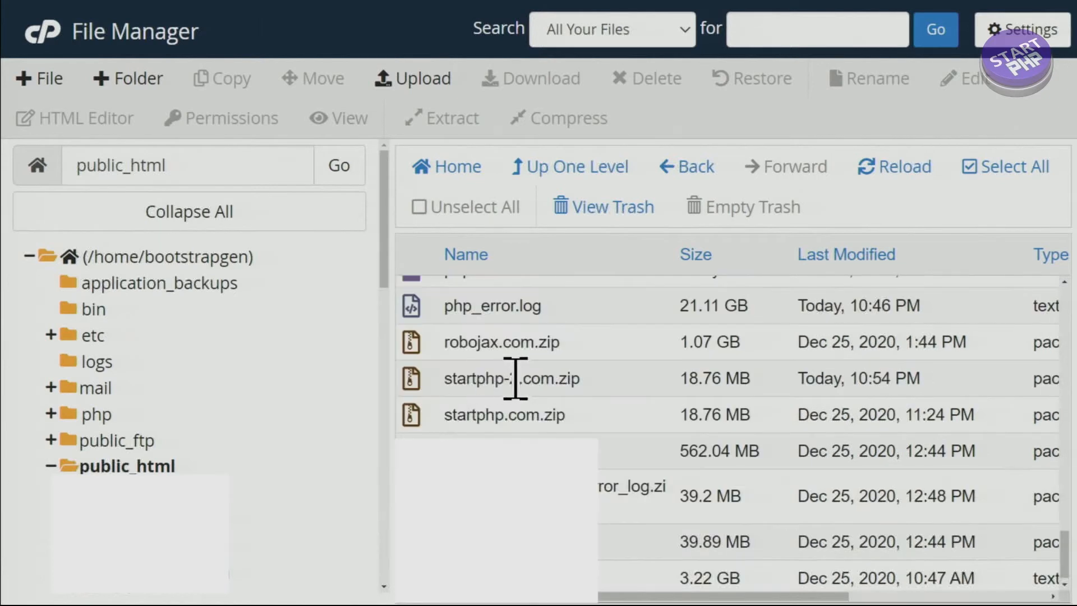
pyautogui.click(461, 378)
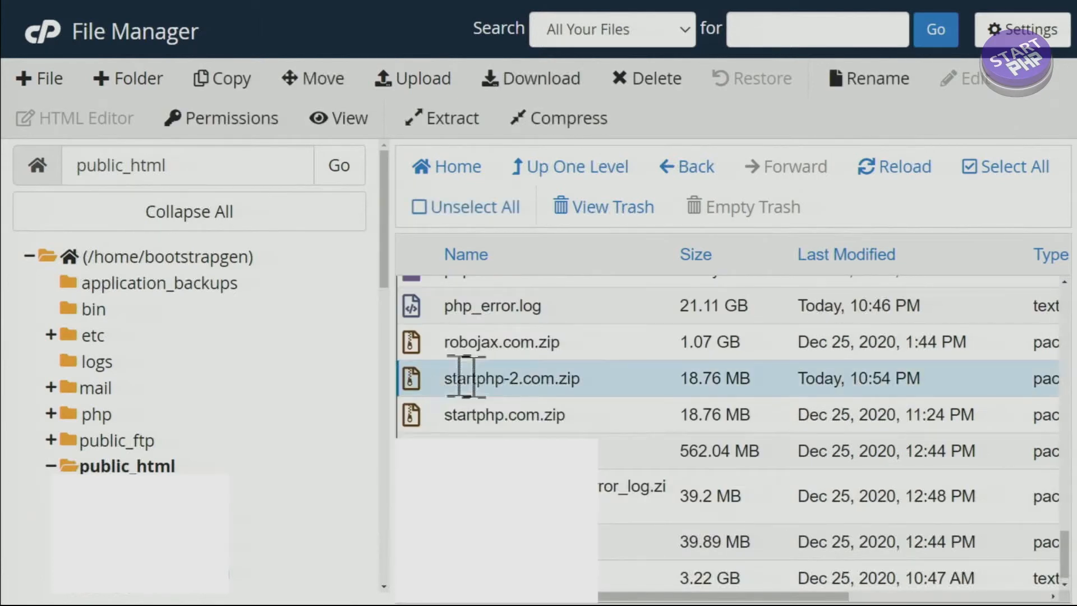
pyautogui.rightClick(544, 378)
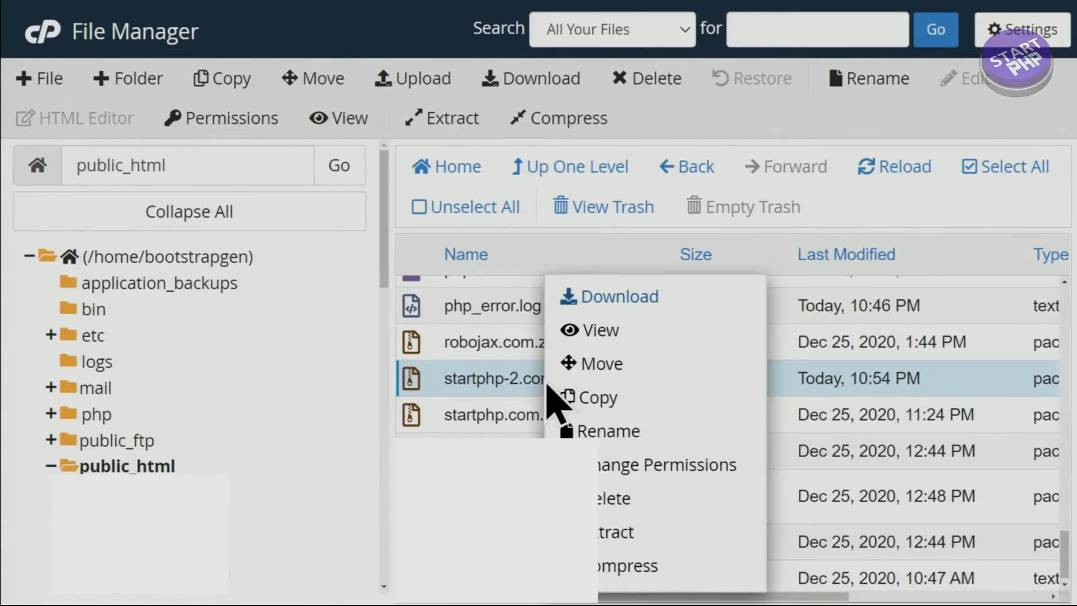
pyautogui.click(651, 297)
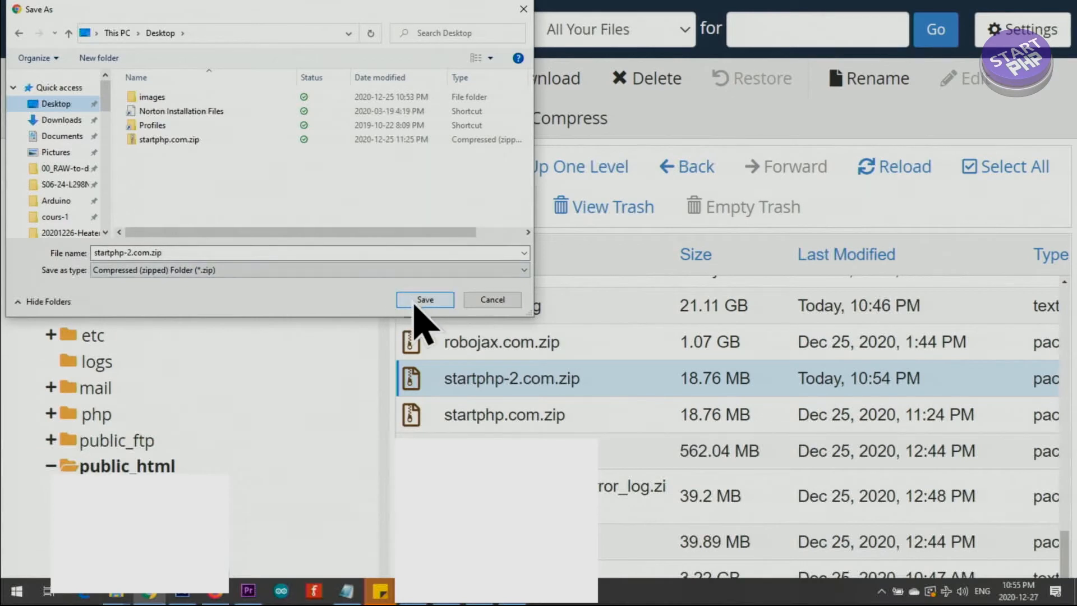
pyautogui.click(422, 301)
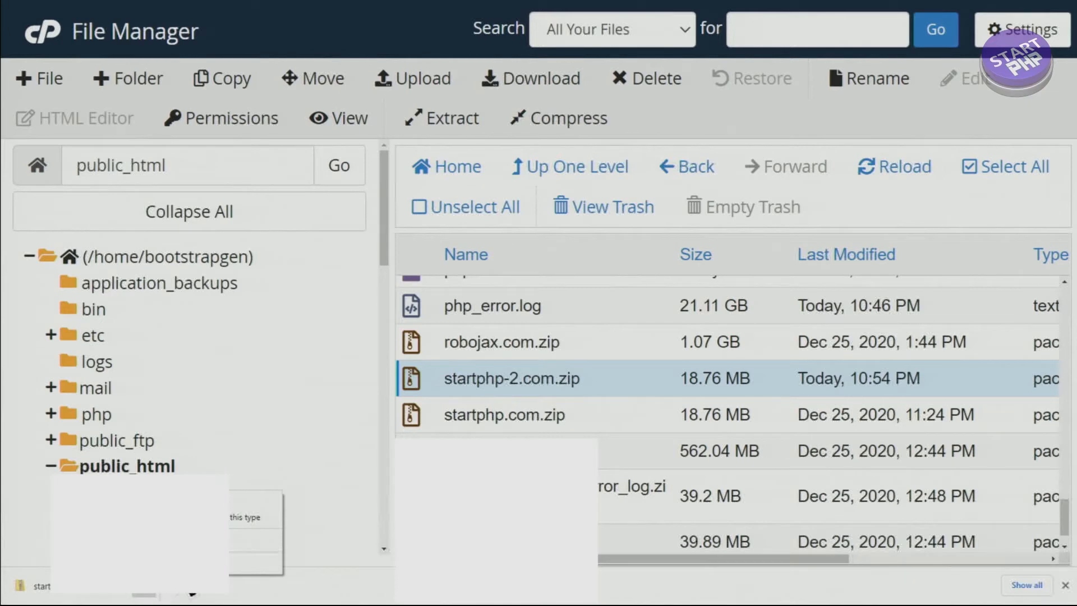
# - Show the downloaded startphp-2.com.zip in its folder, examine the startphp.com folder inside the archive, and return to Desktop
pyautogui.click(255, 540)
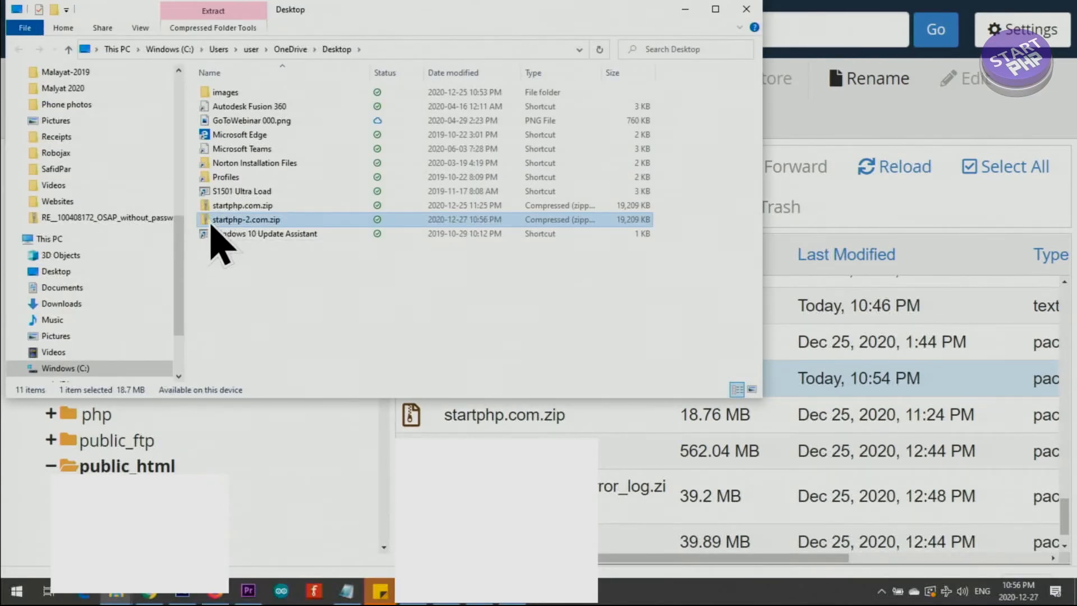
pyautogui.doubleClick(212, 221)
pyautogui.doubleClick(234, 94)
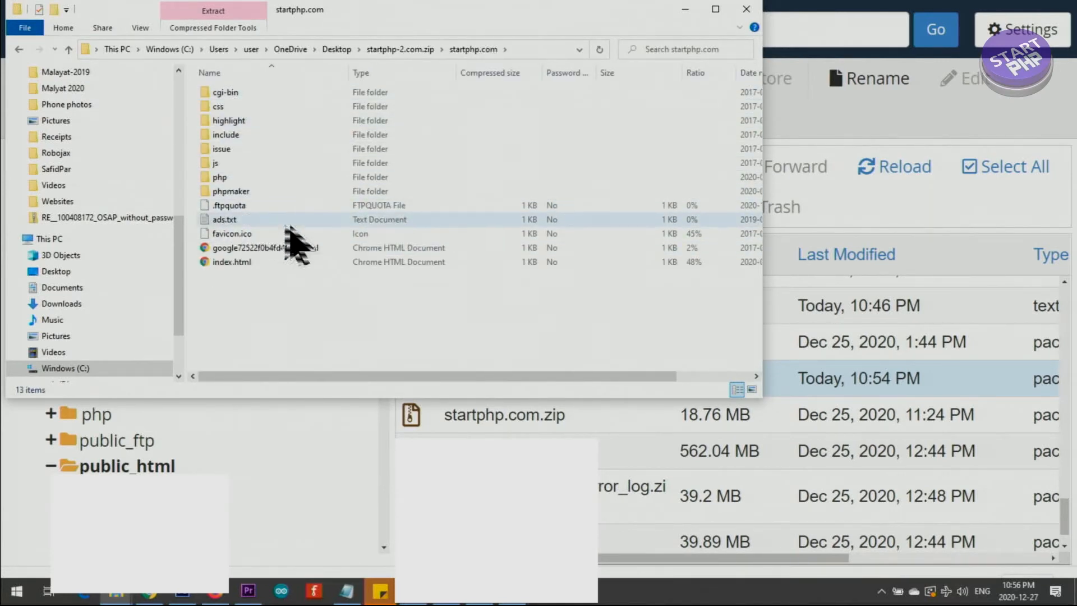
pyautogui.click(337, 49)
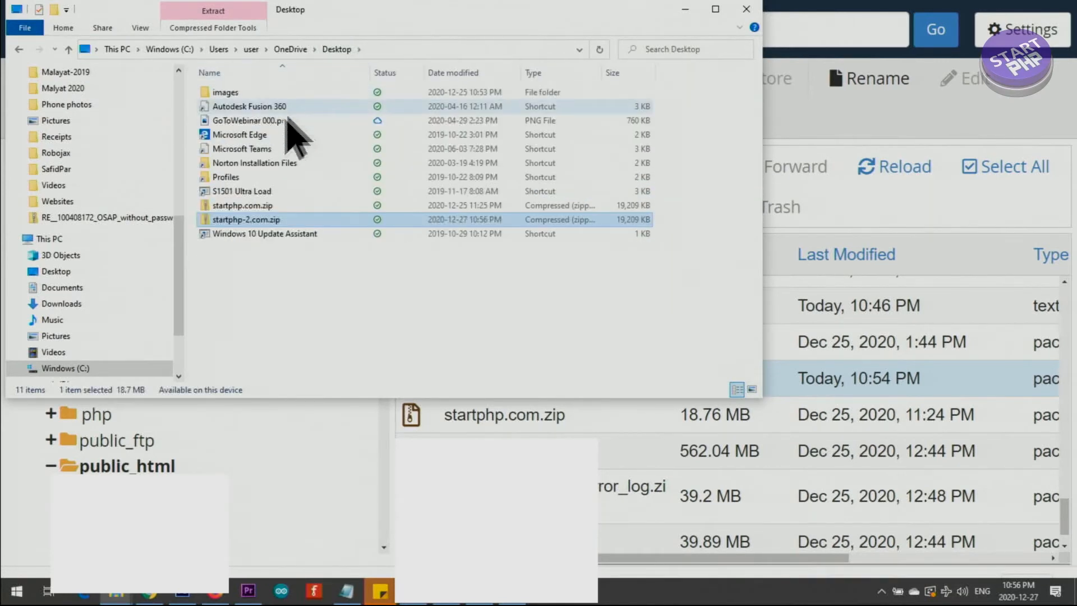
# - Extract startphp-2.com.zip with 7-Zip into a startphp-2.com folder on the Desktop and open the extracted startphp.com site folder
pyautogui.rightClick(247, 222)
pyautogui.moveTo(139, 240)
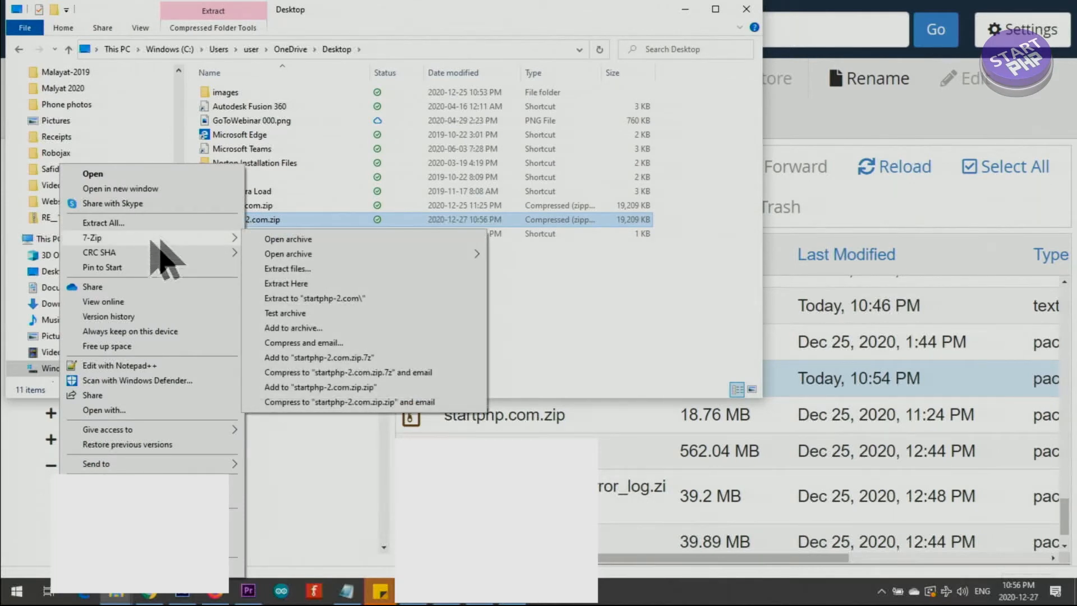
pyautogui.click(292, 298)
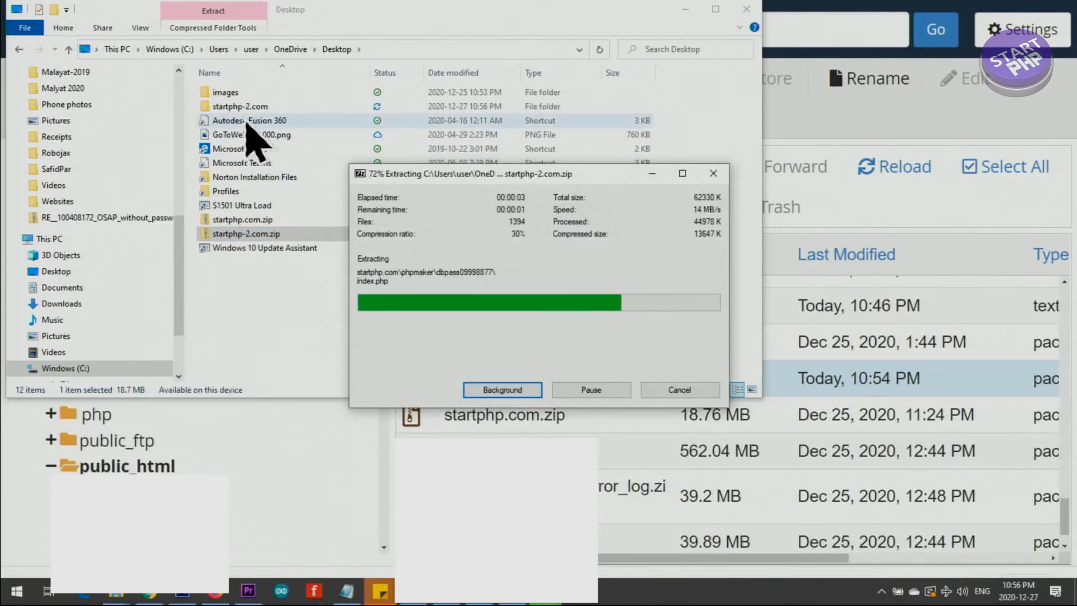
pyautogui.doubleClick(218, 110)
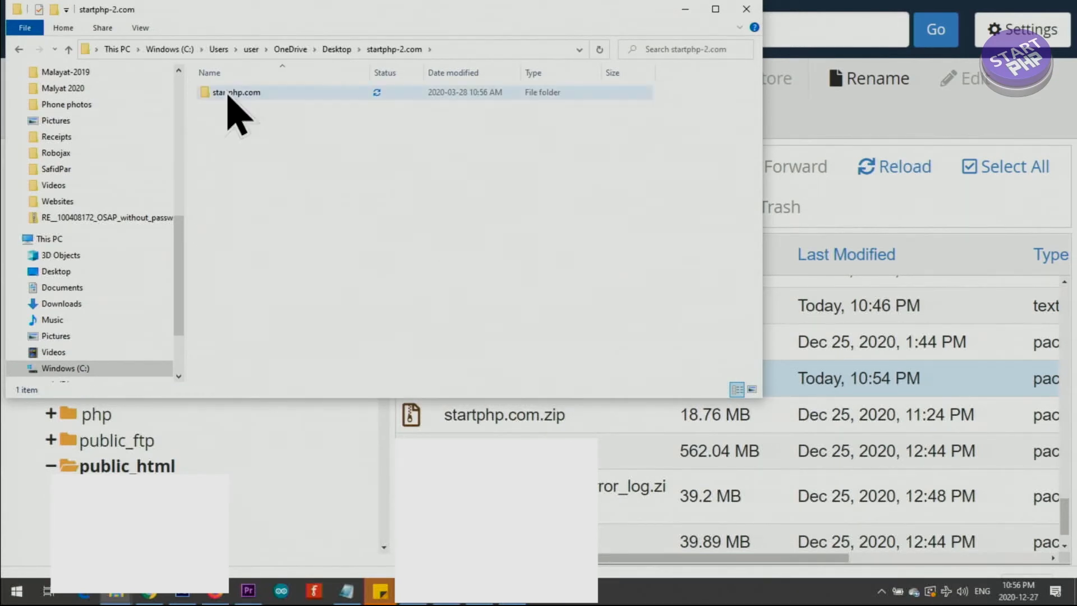
pyautogui.doubleClick(221, 99)
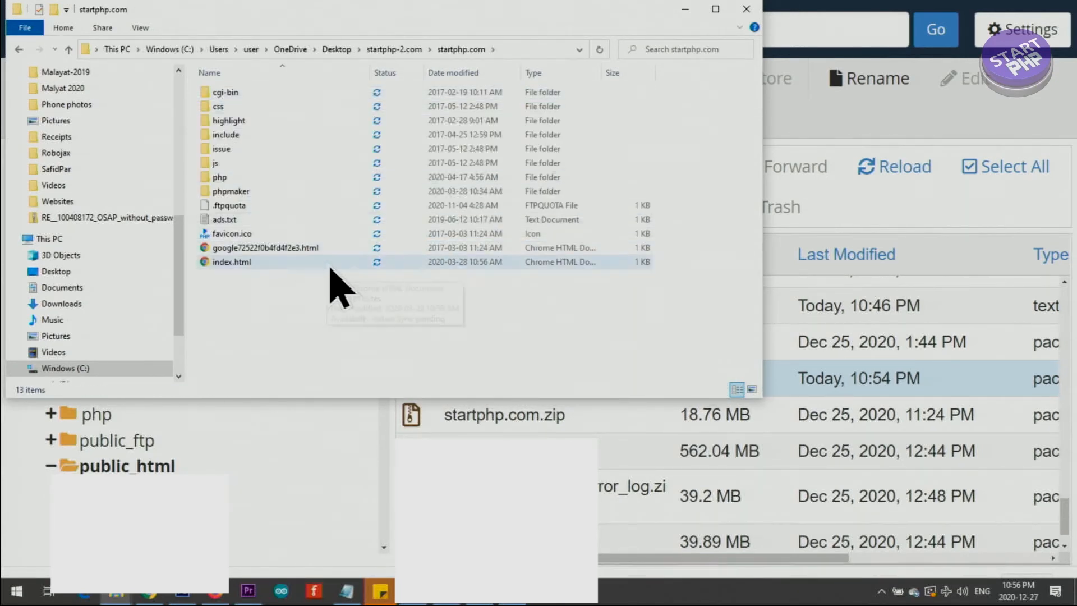